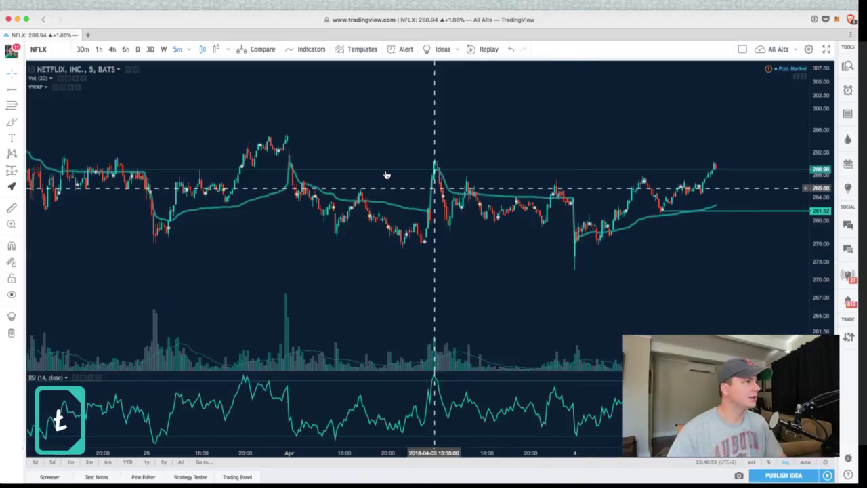
# Step: Open the interval list of the NFLX 5-minute chart from the top toolbar
pyautogui.click(189, 50)
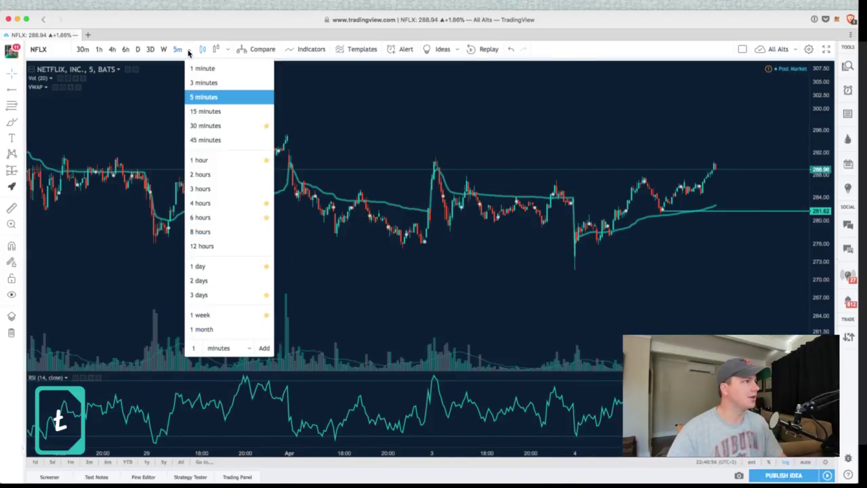
# Step: Switch NFLX to 1-minute candles, then zoom out and pan through the history
pyautogui.click(202, 69)
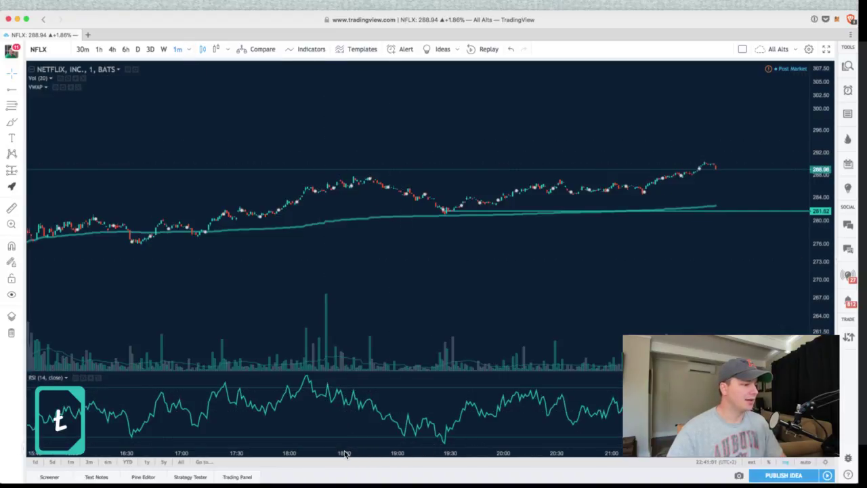
pyautogui.scroll(-5, 352, 453)
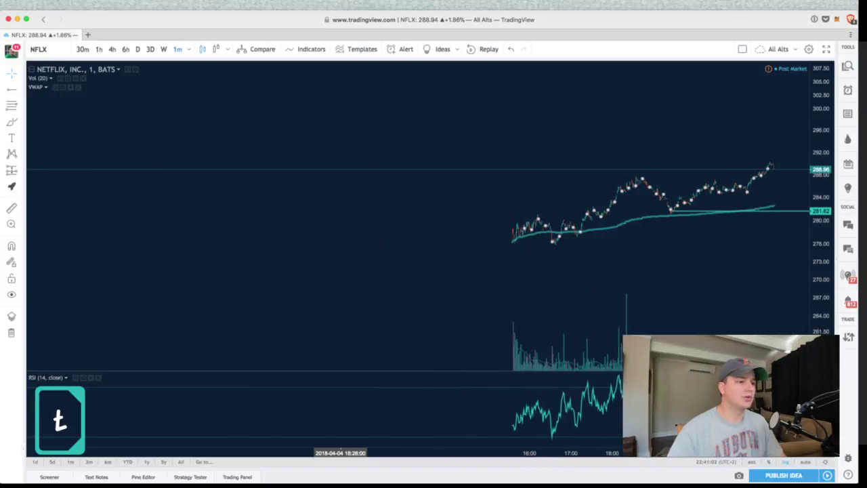
pyautogui.moveTo(741, 255); pyautogui.dragTo(637, 255)
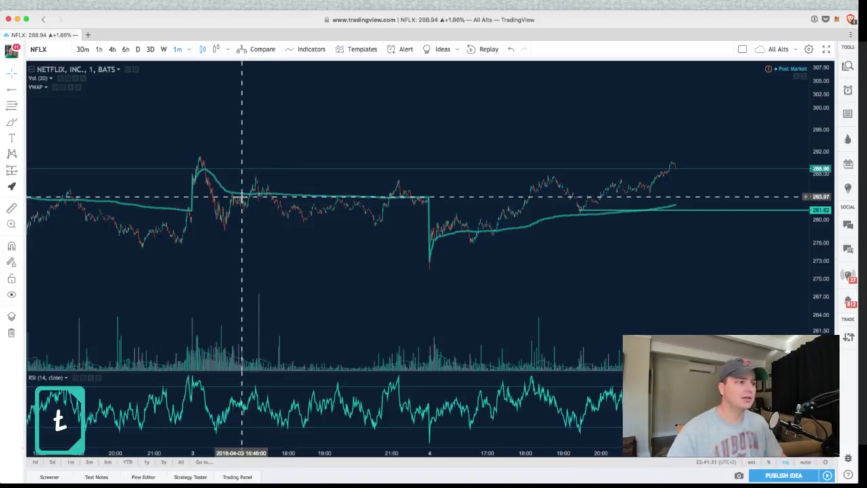
pyautogui.moveTo(300, 251); pyautogui.dragTo(440, 241)
pyautogui.moveTo(521, 456); pyautogui.dragTo(371, 464)
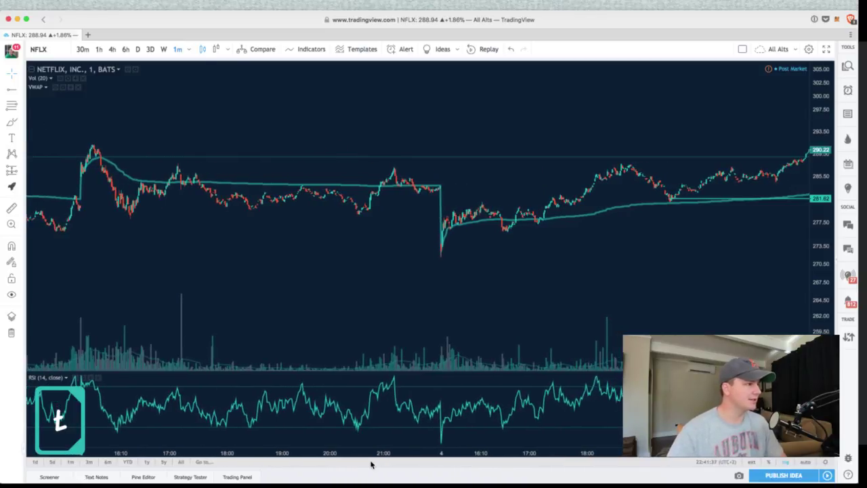
pyautogui.moveTo(260, 294); pyautogui.dragTo(265, 319)
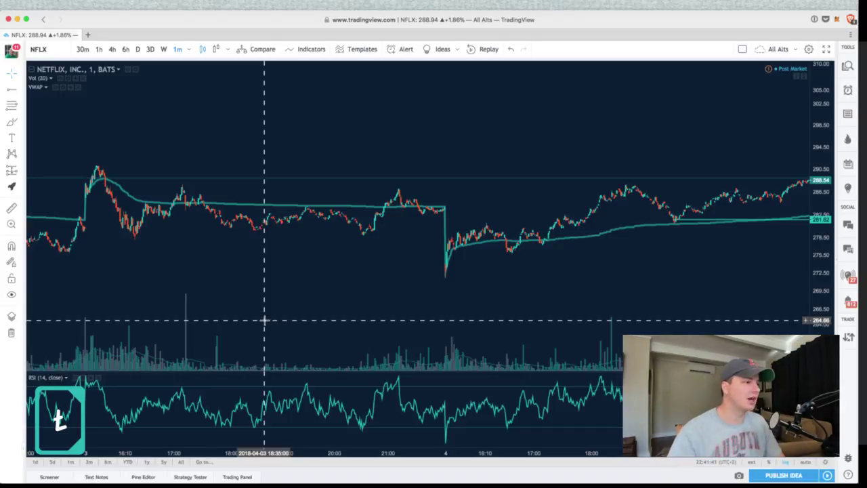
pyautogui.moveTo(298, 277); pyautogui.dragTo(277, 289)
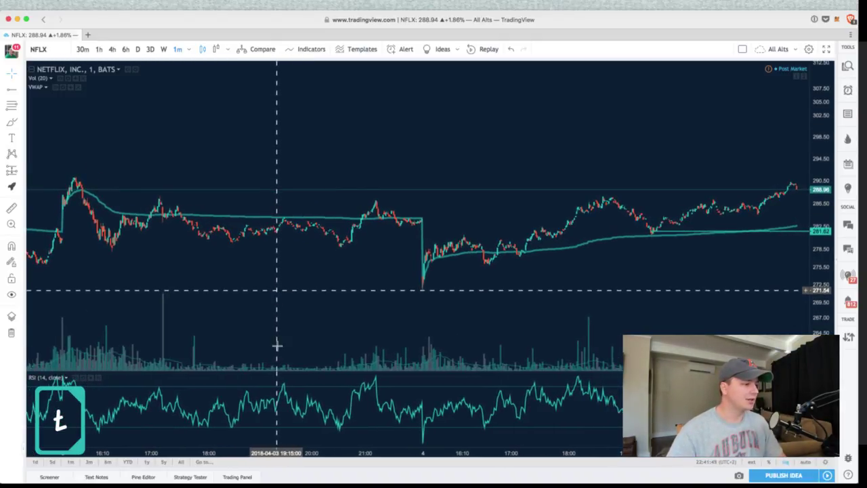
pyautogui.moveTo(331, 455); pyautogui.dragTo(340, 456)
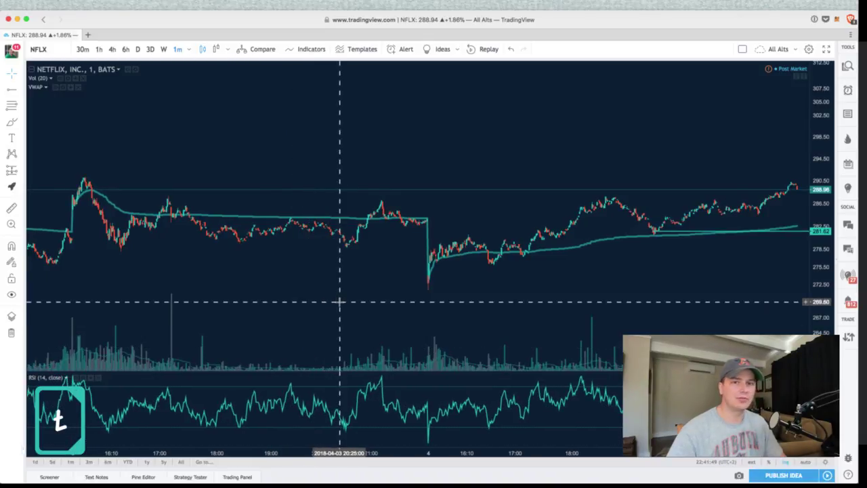
pyautogui.moveTo(339, 305); pyautogui.dragTo(318, 304)
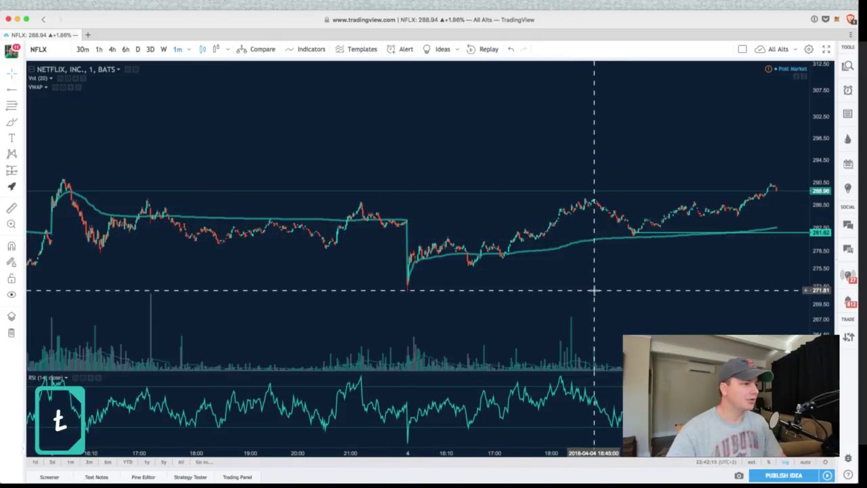
pyautogui.moveTo(554, 279); pyautogui.dragTo(519, 279)
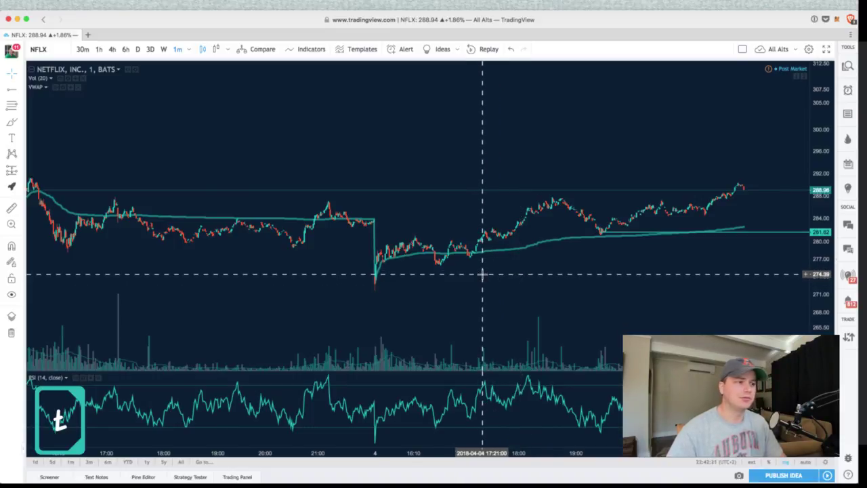
pyautogui.moveTo(520, 279); pyautogui.dragTo(466, 259)
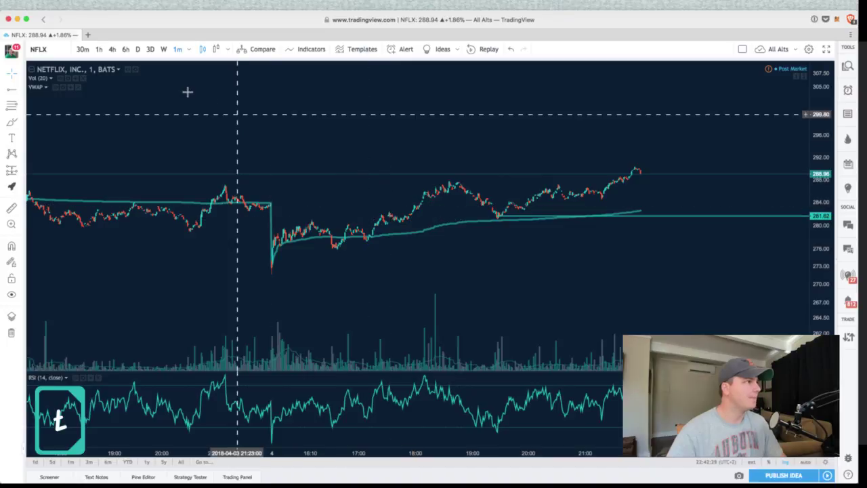
# Step: Try the 3-minute and 5-minute intervals, returning to 3-minute candles
pyautogui.click(189, 48)
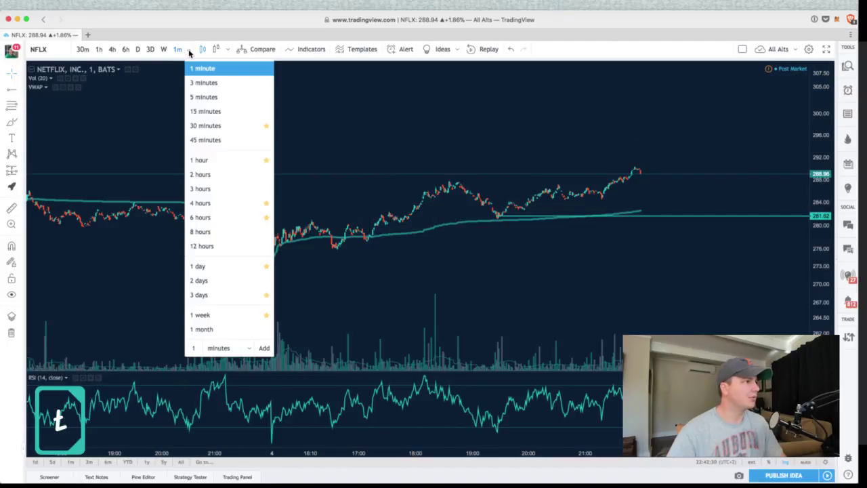
pyautogui.click(197, 84)
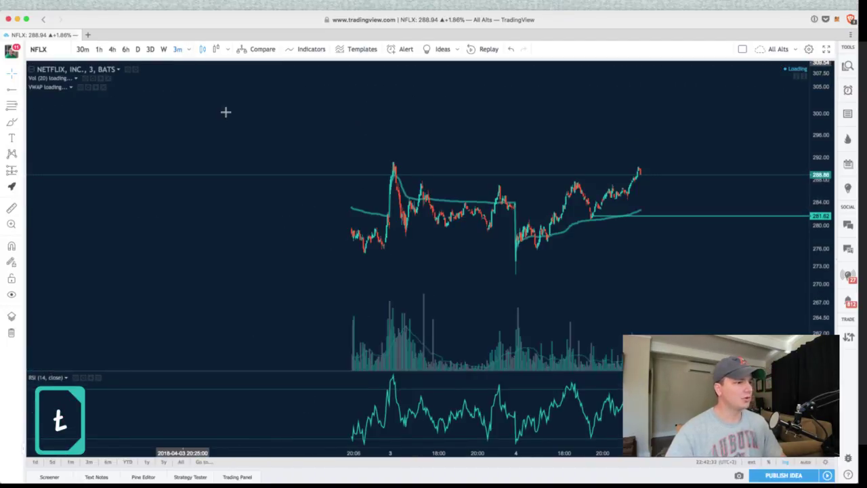
pyautogui.click(189, 49)
pyautogui.click(196, 98)
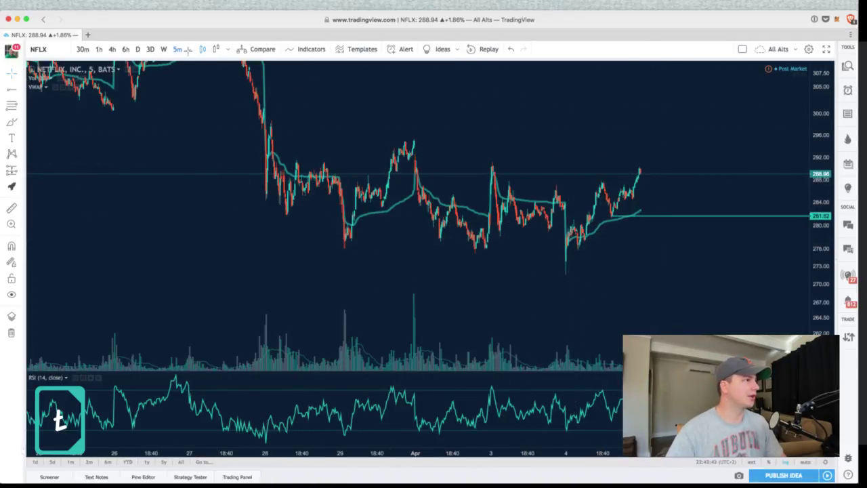
pyautogui.click(189, 50)
pyautogui.click(203, 82)
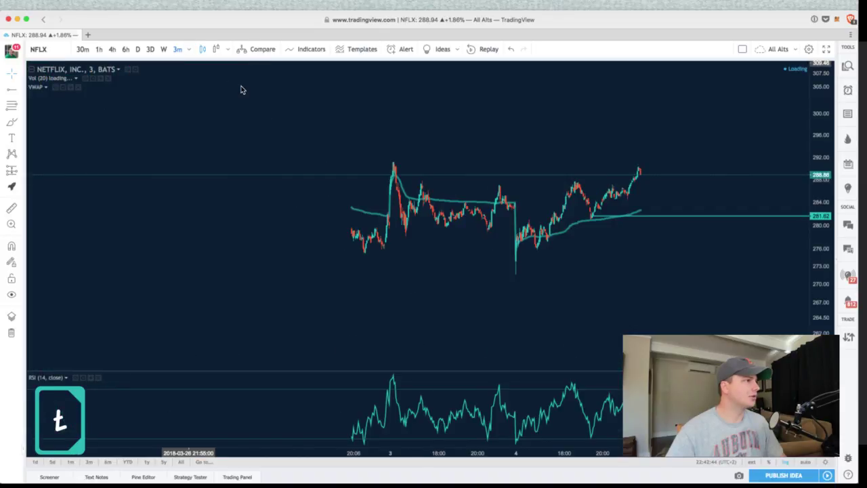
# Step: Show 1-hour candles with the price scale auto-fitted to all bars
pyautogui.click(188, 50)
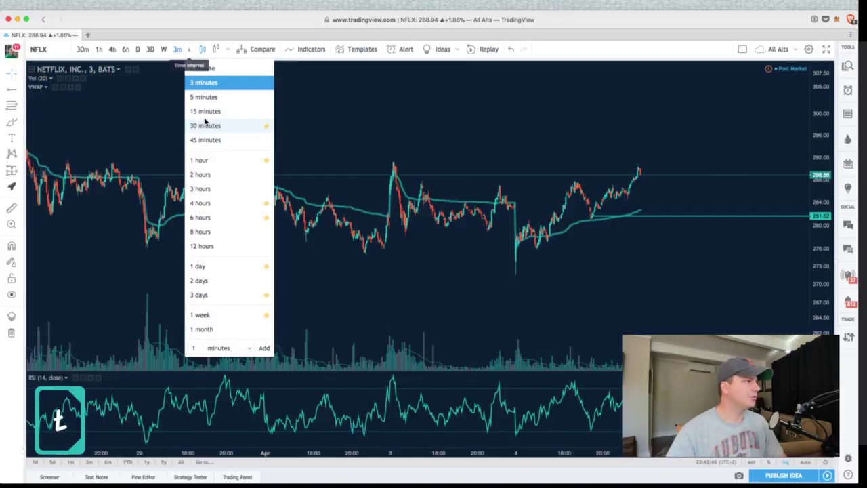
pyautogui.click(208, 161)
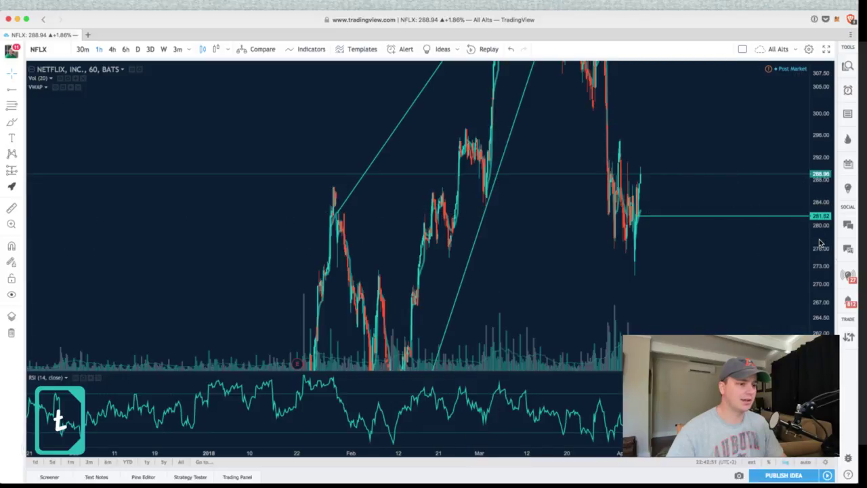
pyautogui.click(810, 462)
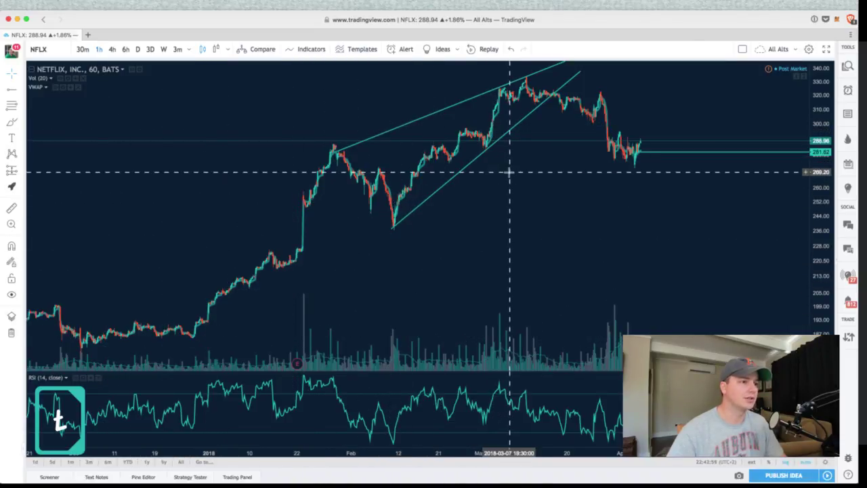
pyautogui.click(187, 52)
# Step: Return to 3-minute candles and frame the widened April 4 session, leaving room on the right
pyautogui.click(200, 84)
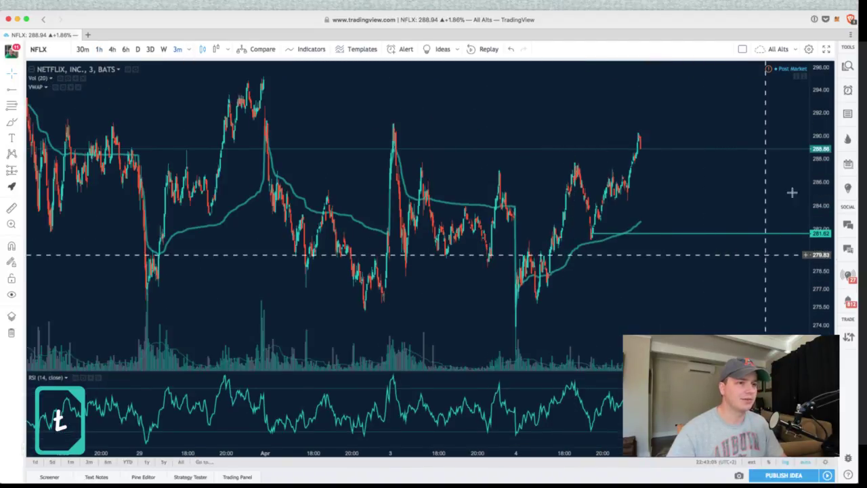
pyautogui.moveTo(824, 223); pyautogui.dragTo(816, 293)
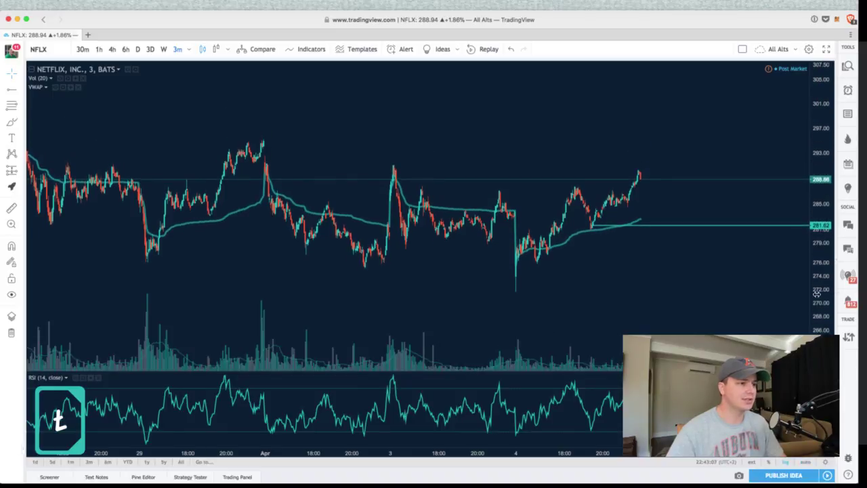
pyautogui.moveTo(738, 293); pyautogui.dragTo(708, 293)
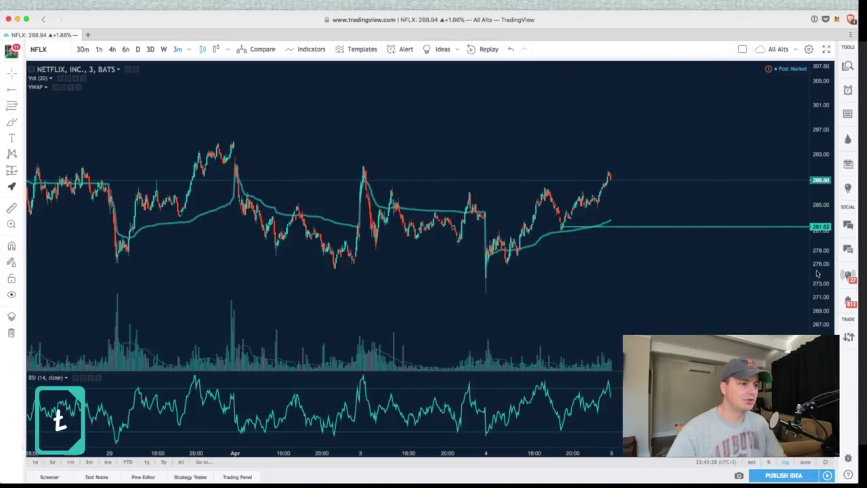
pyautogui.moveTo(816, 273); pyautogui.dragTo(817, 264)
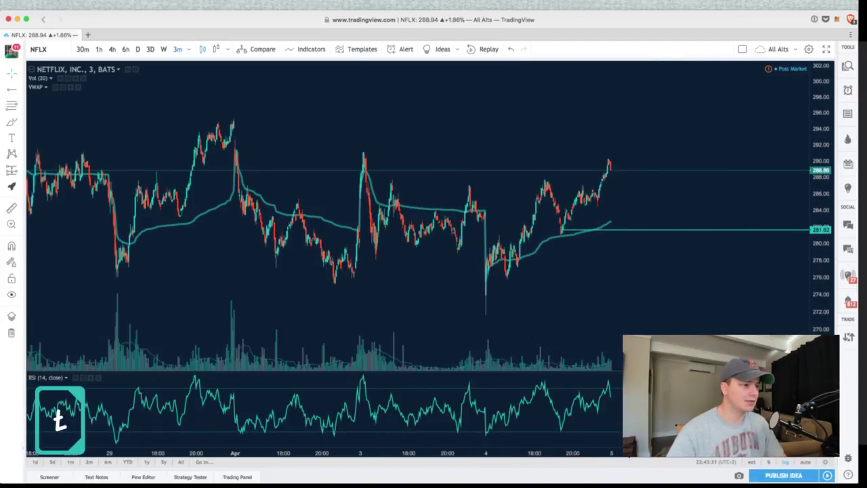
pyautogui.scroll(5, 406, 325)
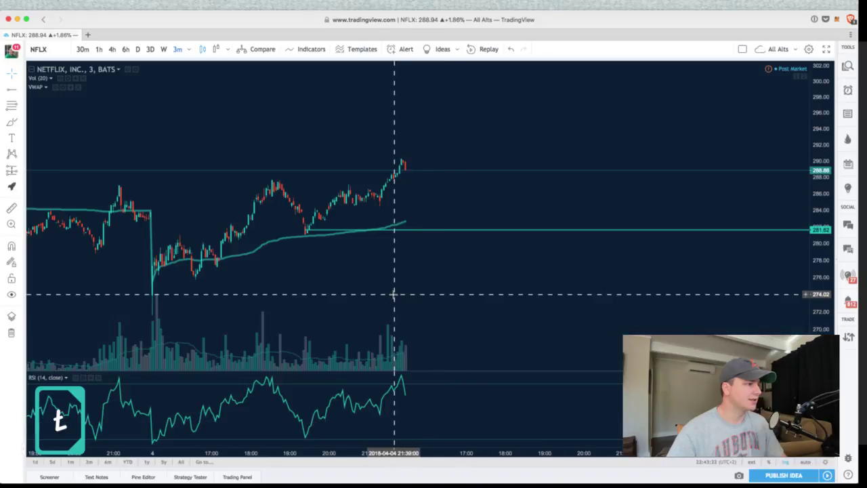
pyautogui.moveTo(482, 272); pyautogui.dragTo(594, 253)
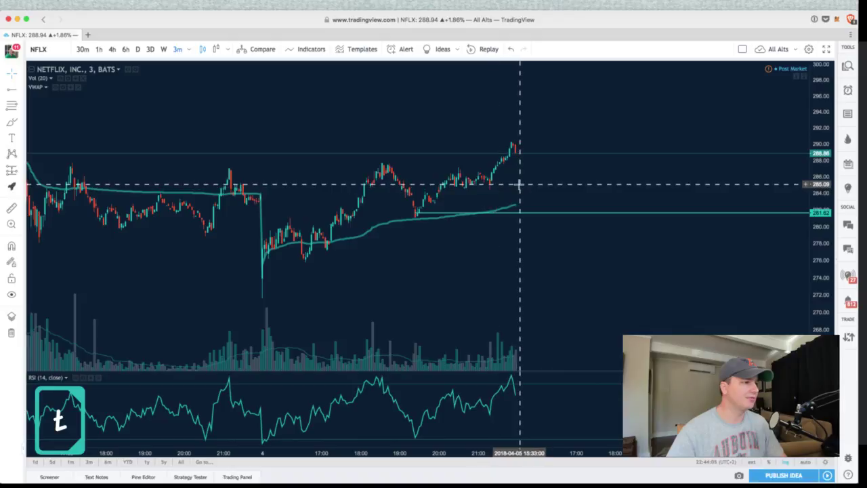
pyautogui.moveTo(447, 246); pyautogui.dragTo(597, 238)
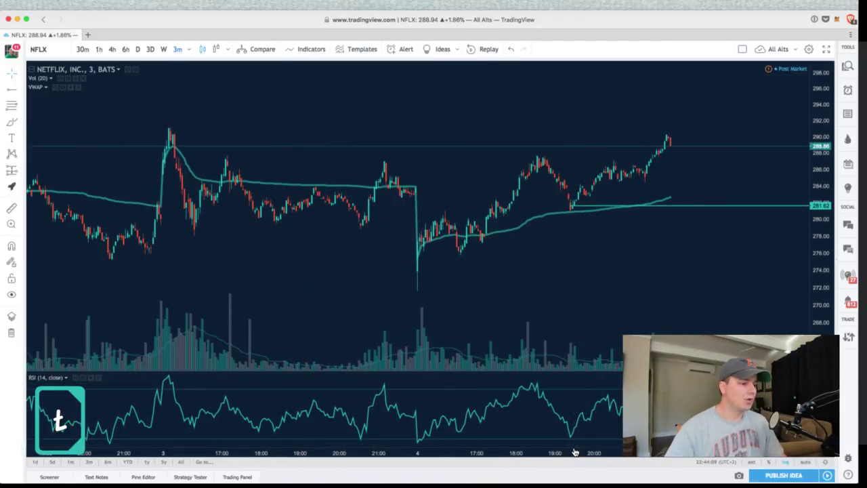
pyautogui.moveTo(571, 454); pyautogui.dragTo(500, 462)
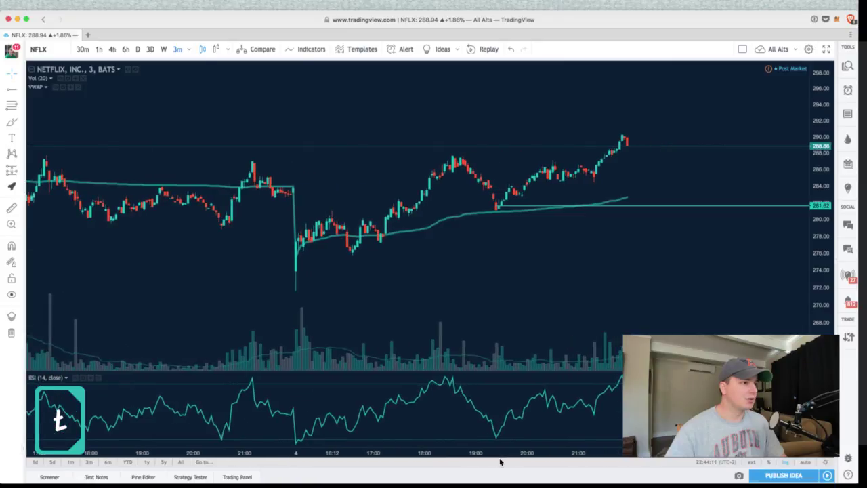
pyautogui.moveTo(522, 319); pyautogui.dragTo(484, 246)
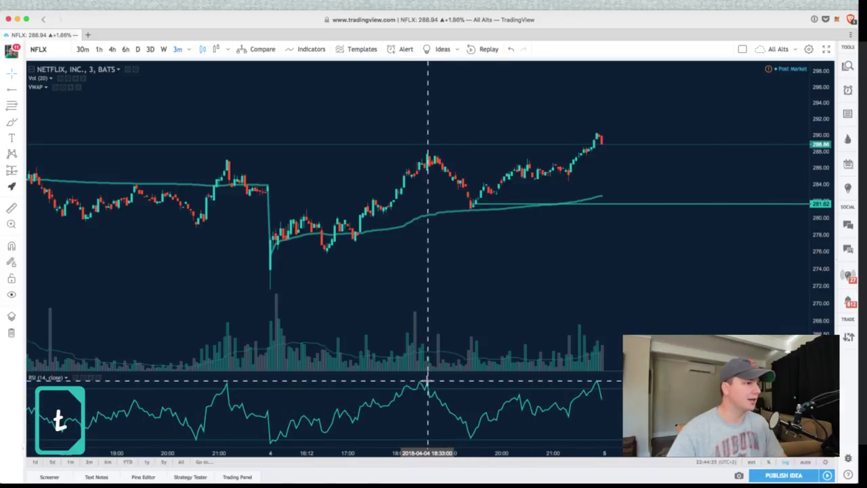
# Step: Select the Trend Line tool, drawing and deleting a test line on the RSI pane
pyautogui.click(15, 95)
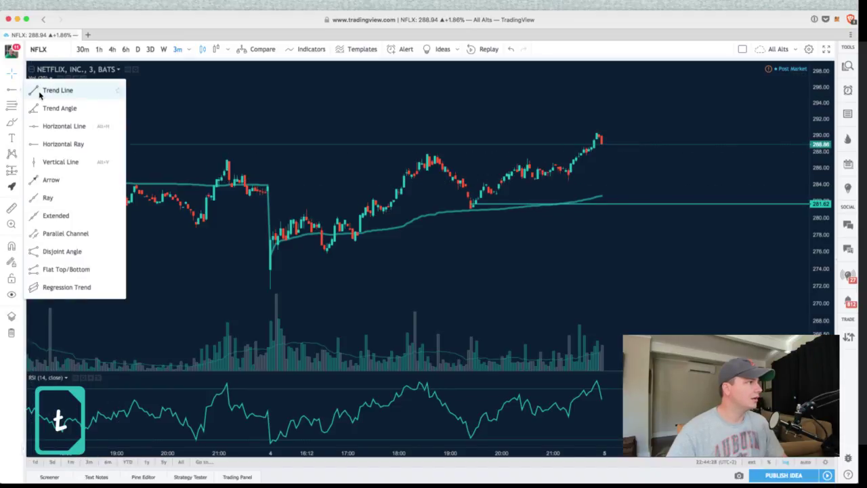
pyautogui.click(41, 90)
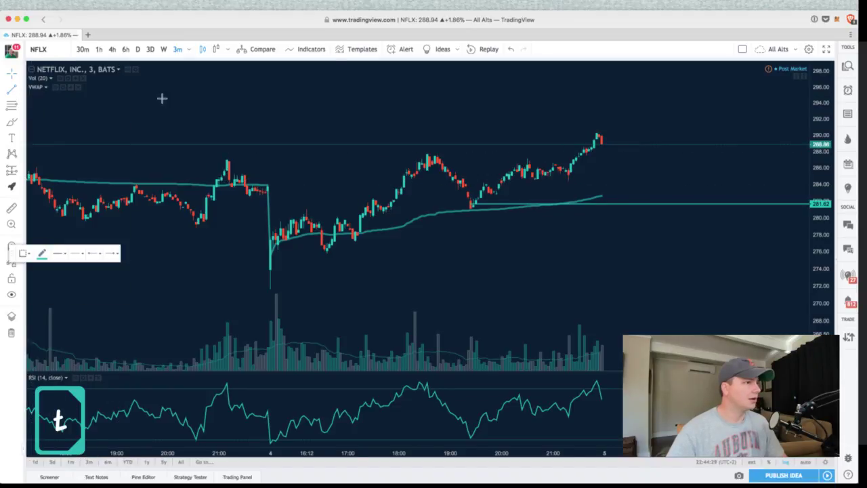
pyautogui.click(419, 382)
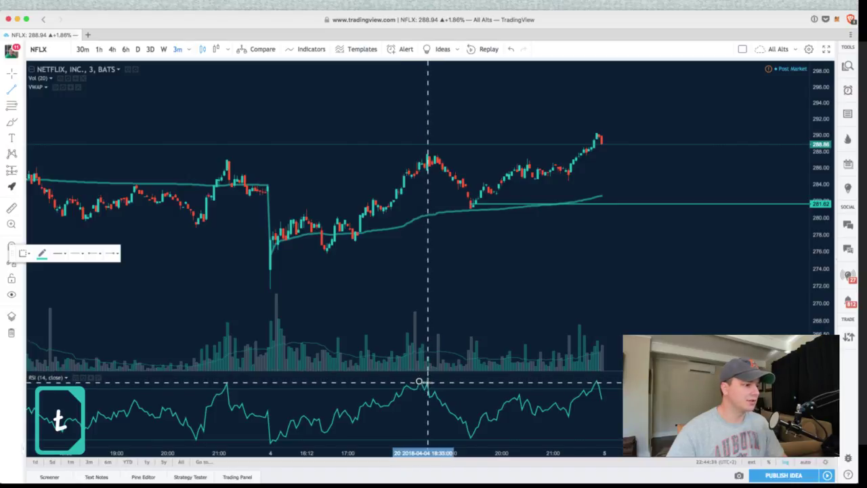
pyautogui.click(426, 382)
pyautogui.press('Delete')
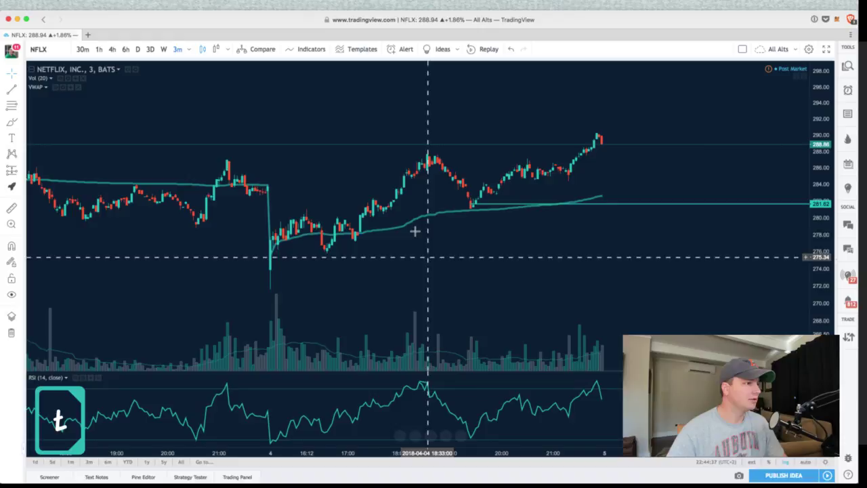
pyautogui.click(15, 90)
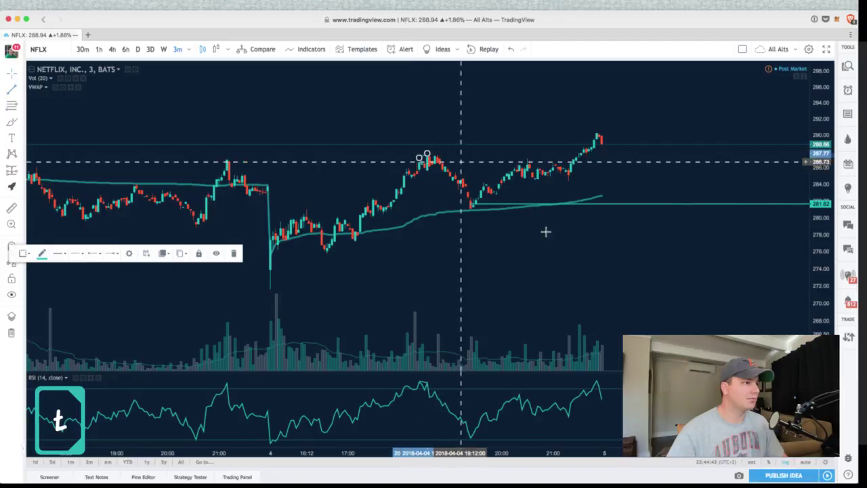
pyautogui.press('Escape')
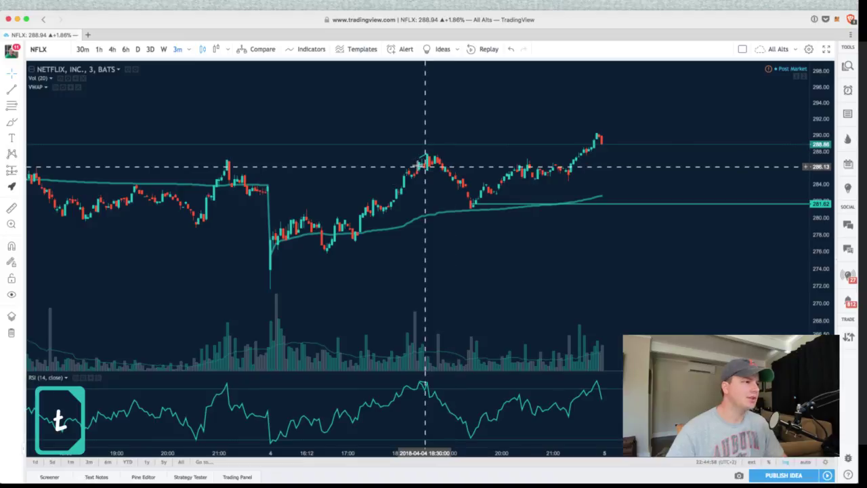
# Step: Mark the 281.62 candle low with a level extending to the chart's right edge
pyautogui.click(474, 205)
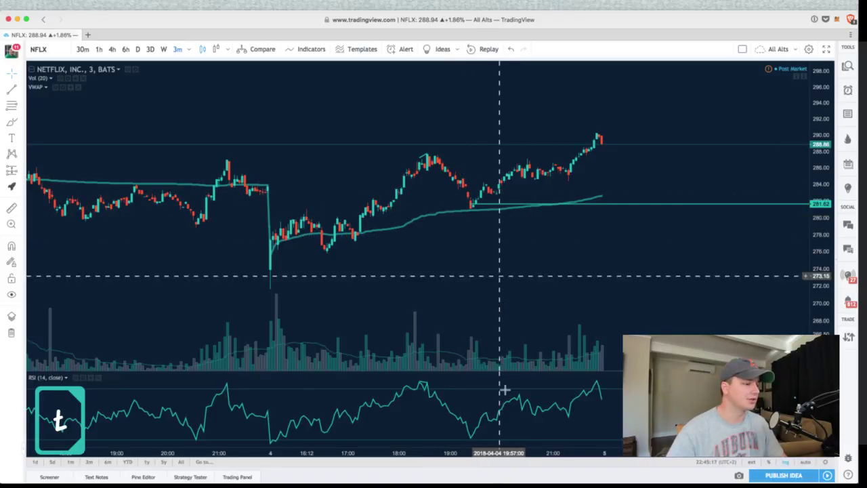
pyautogui.moveTo(489, 455); pyautogui.dragTo(449, 455)
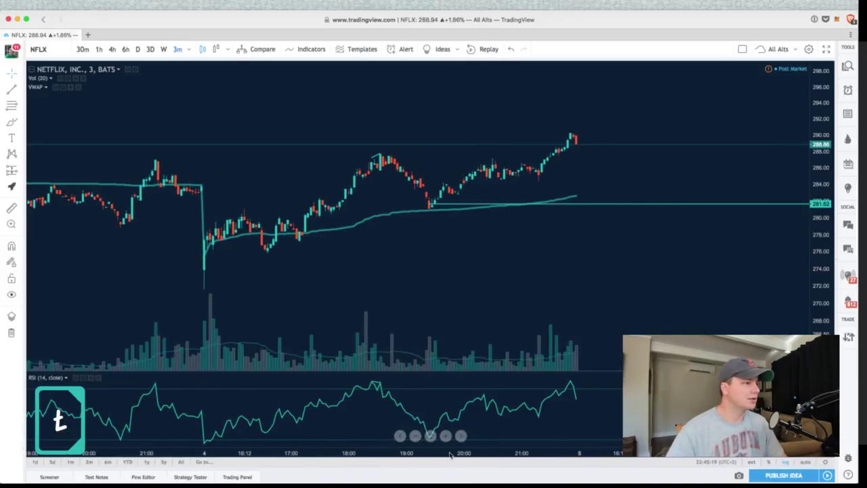
pyautogui.moveTo(426, 294); pyautogui.dragTo(447, 295)
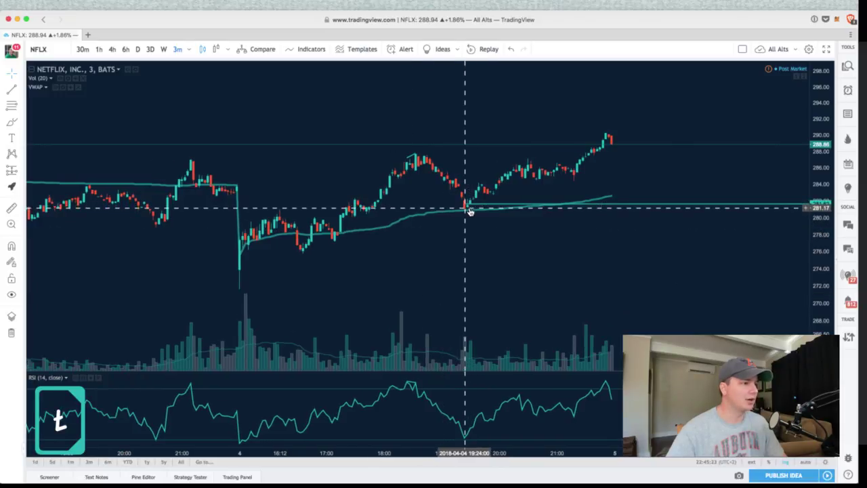
pyautogui.click(466, 204)
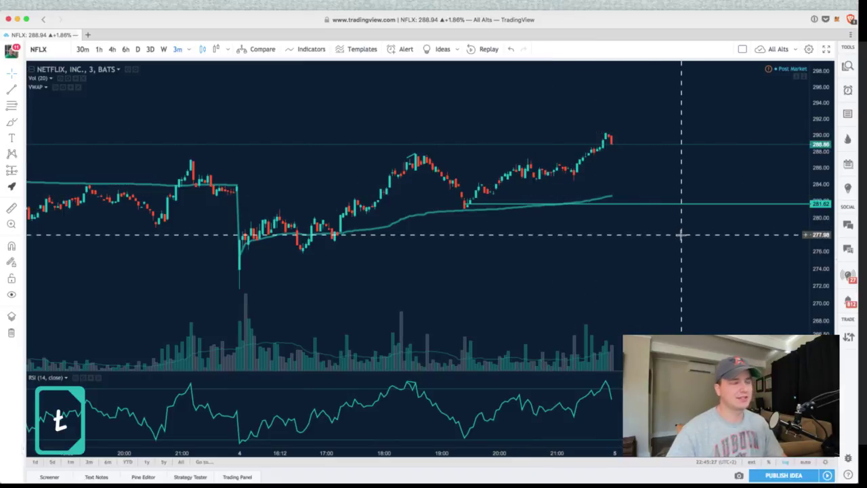
pyautogui.moveTo(649, 254); pyautogui.dragTo(687, 258)
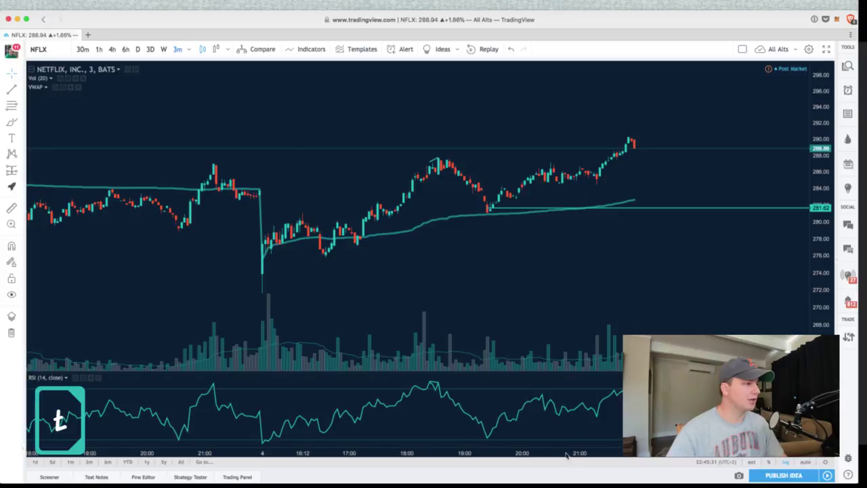
pyautogui.scroll(3, 566, 455)
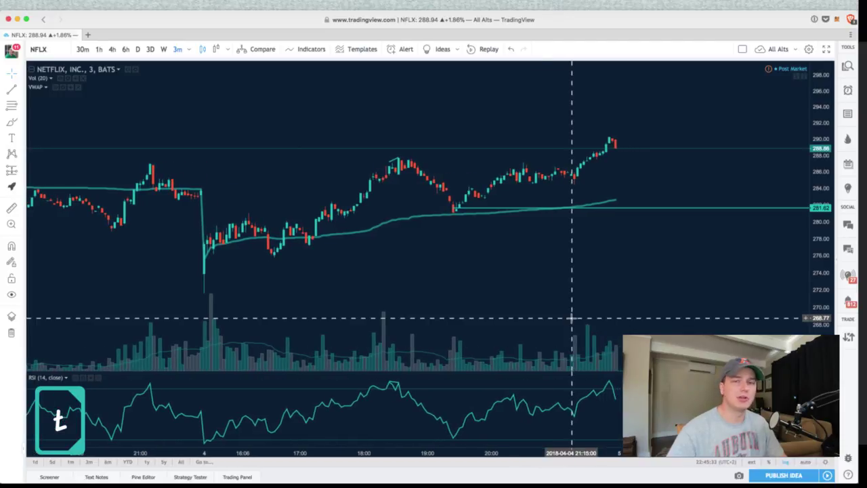
pyautogui.moveTo(588, 294); pyautogui.dragTo(581, 298)
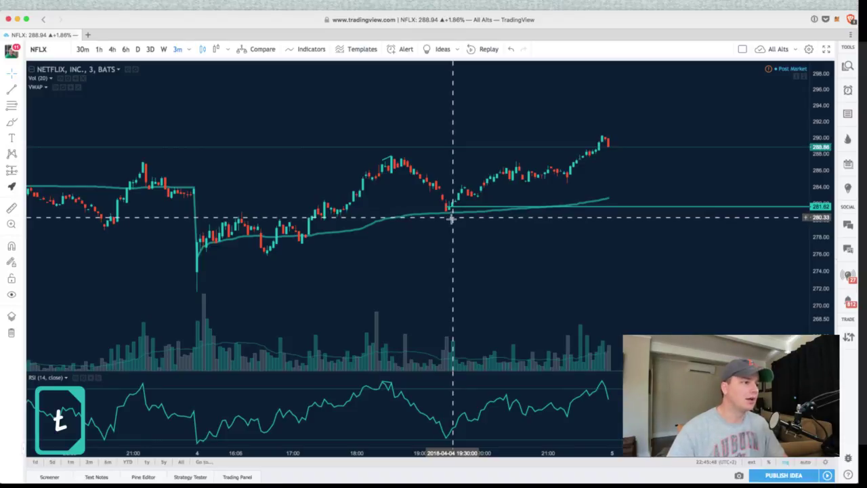
pyautogui.click(14, 170)
pyautogui.click(458, 210)
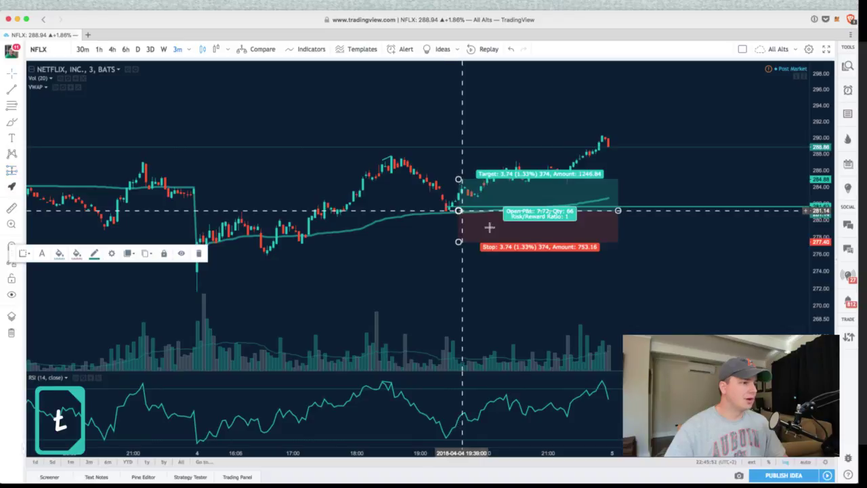
pyautogui.moveTo(459, 241); pyautogui.dragTo(458, 221)
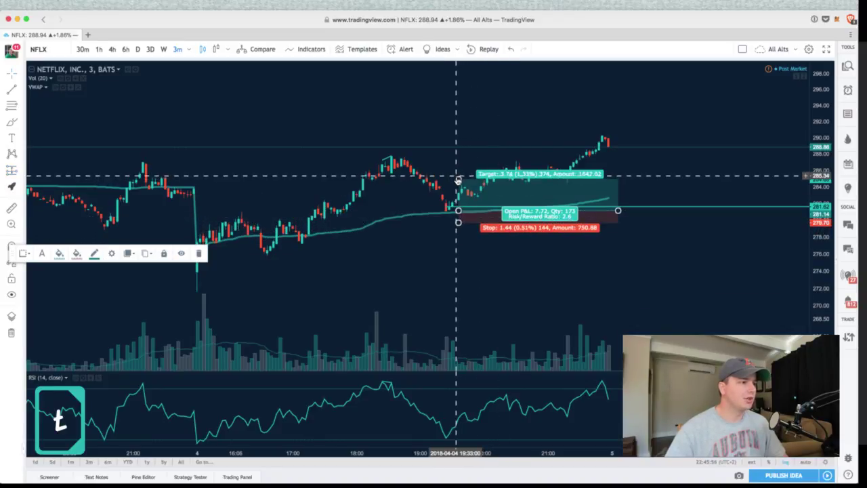
pyautogui.moveTo(458, 180); pyautogui.dragTo(459, 154)
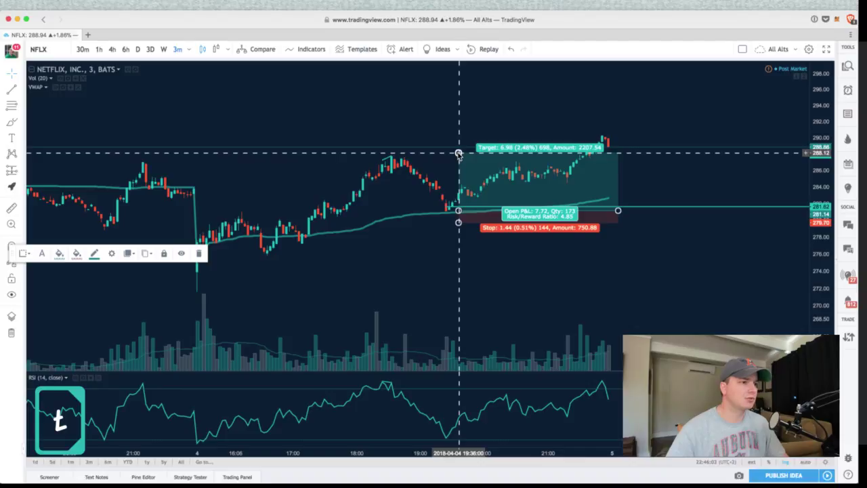
pyautogui.click(638, 242)
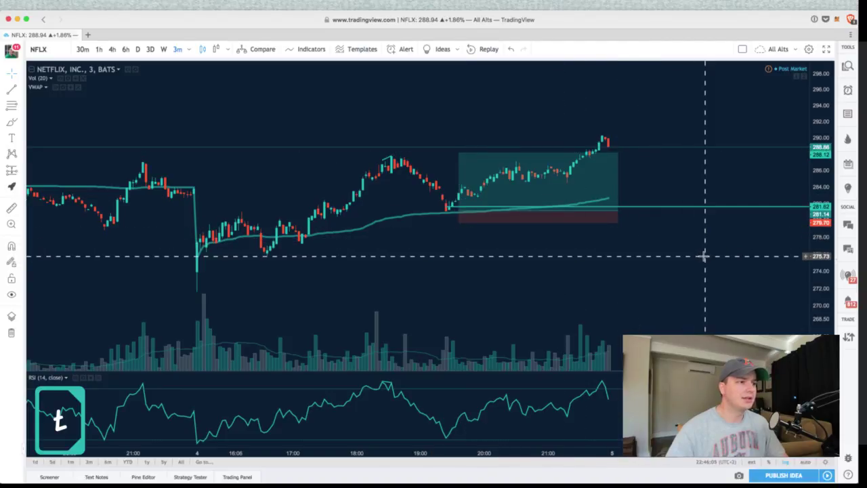
pyautogui.click(507, 221)
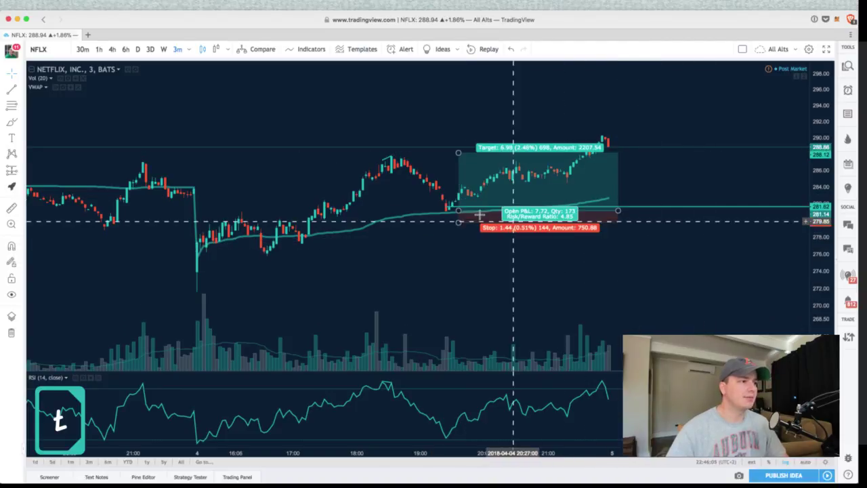
pyautogui.click(618, 199)
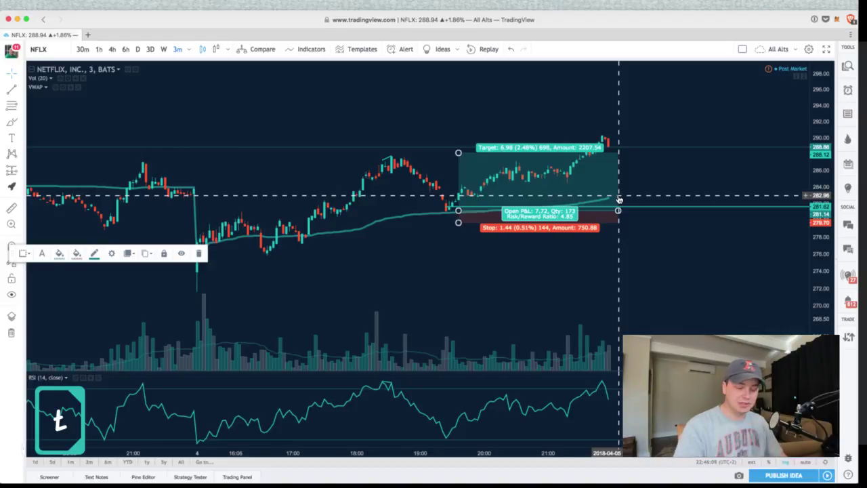
pyautogui.press('Delete')
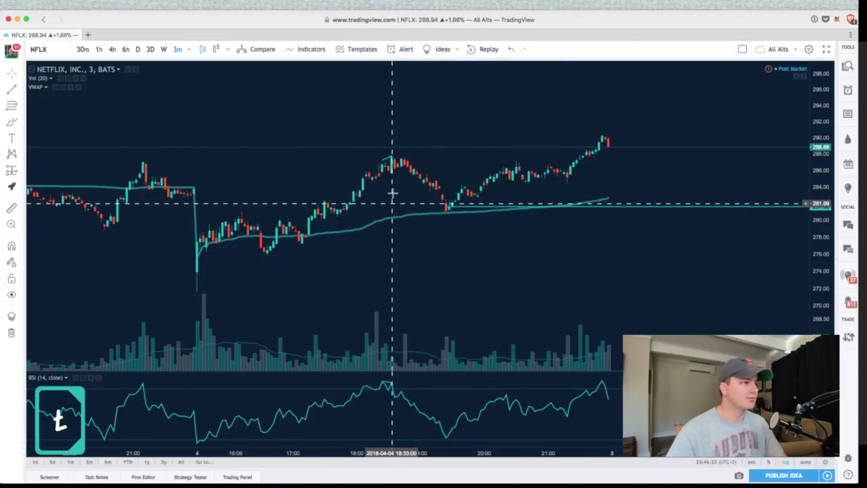
# Step: Pan the NFLX chart back through early April to the late-March gap-down candles
pyautogui.moveTo(333, 275); pyautogui.dragTo(602, 227)
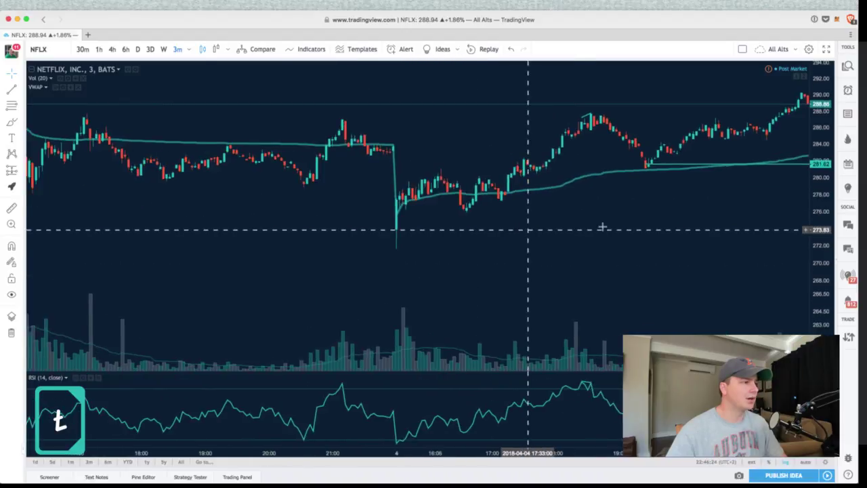
pyautogui.moveTo(385, 212); pyautogui.dragTo(606, 252)
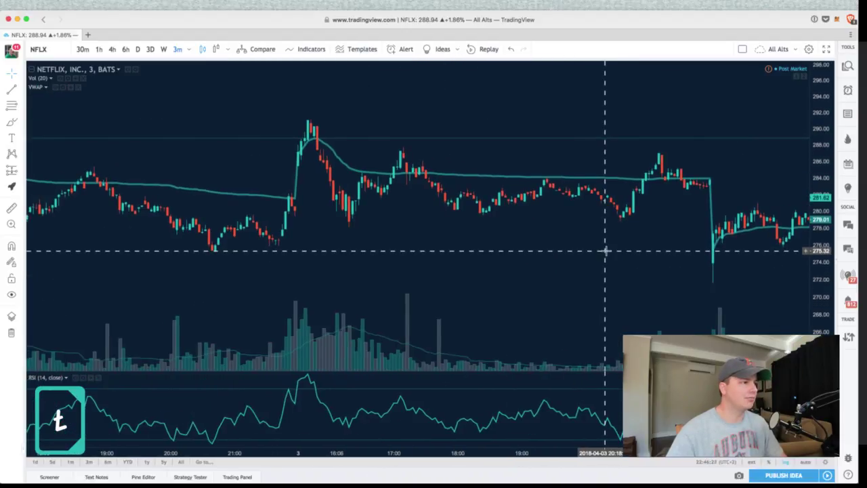
pyautogui.moveTo(228, 276); pyautogui.dragTo(541, 265)
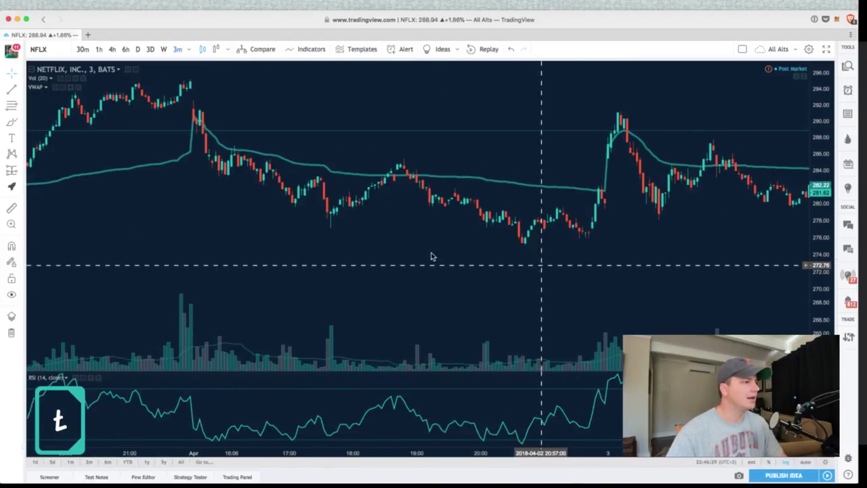
pyautogui.moveTo(212, 230); pyautogui.dragTo(560, 251)
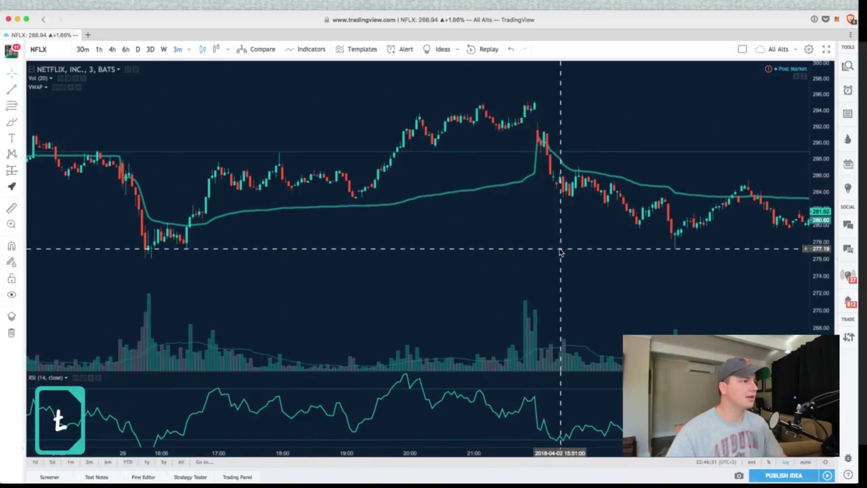
pyautogui.moveTo(434, 237); pyautogui.dragTo(447, 254)
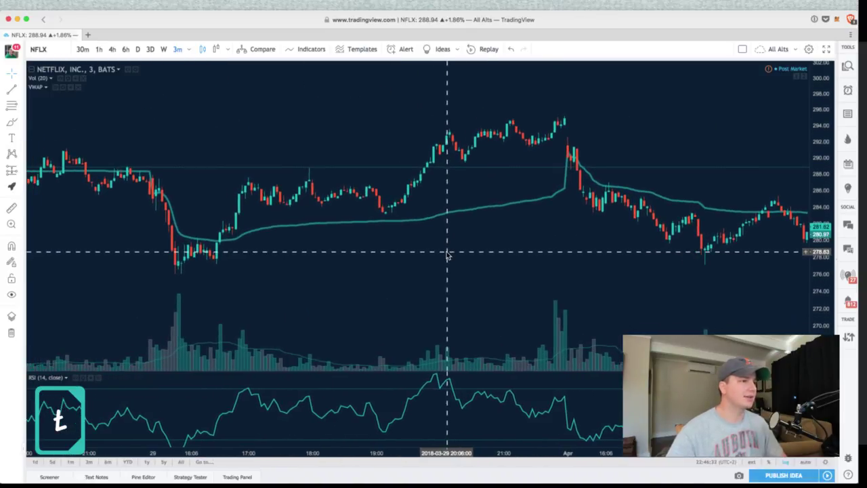
pyautogui.moveTo(318, 247); pyautogui.dragTo(604, 218)
pyautogui.moveTo(280, 209); pyautogui.dragTo(504, 225)
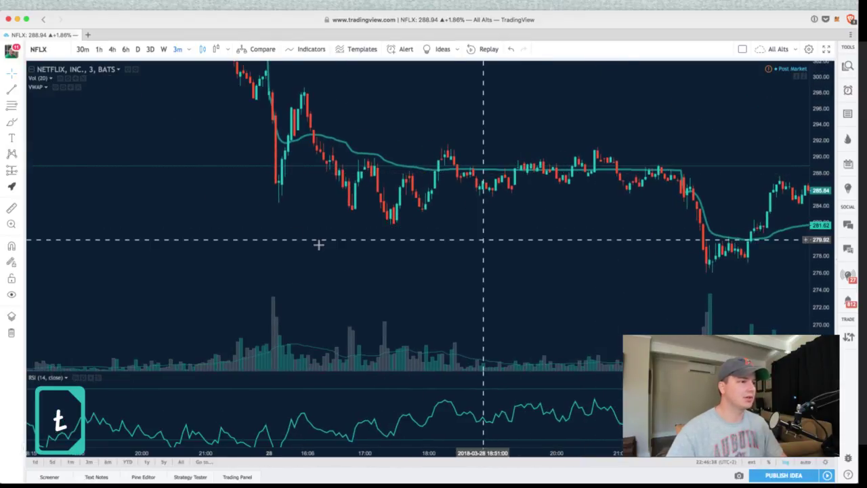
pyautogui.moveTo(304, 267); pyautogui.dragTo(596, 257)
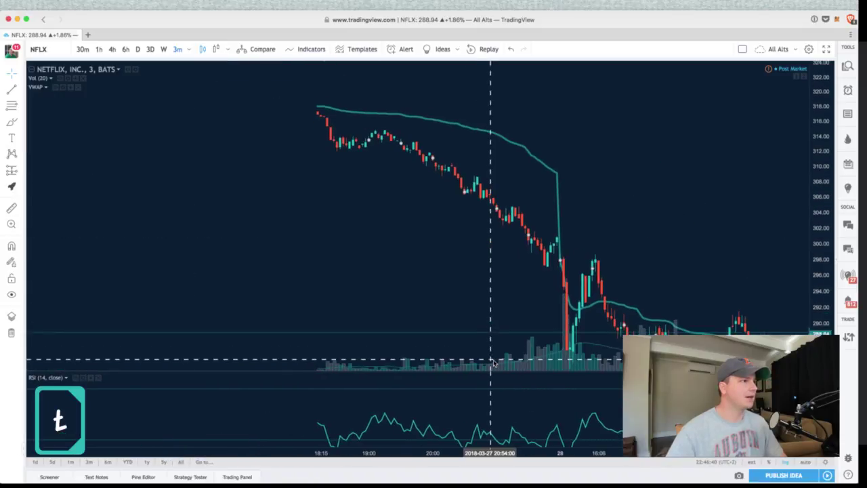
pyautogui.moveTo(292, 229); pyautogui.dragTo(348, 273)
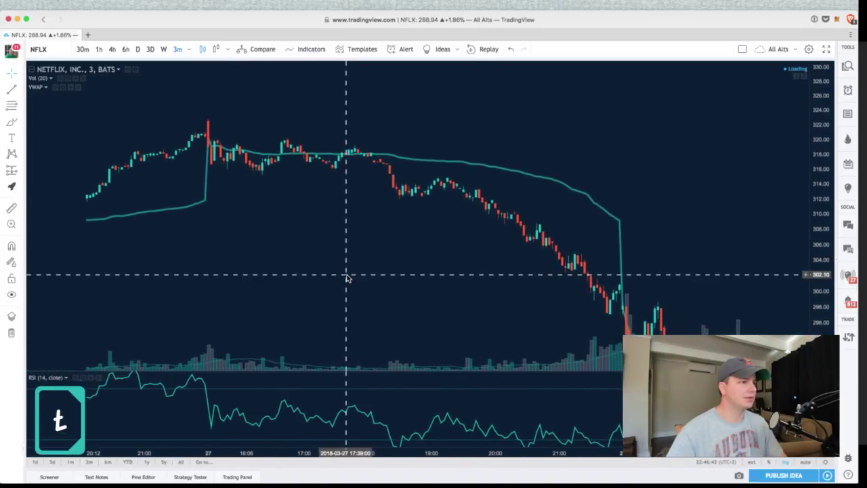
# Step: Compress the price scale so the whole drop fits, centring the candles
pyautogui.moveTo(828, 196); pyautogui.dragTo(838, 289)
pyautogui.moveTo(501, 286); pyautogui.dragTo(509, 257)
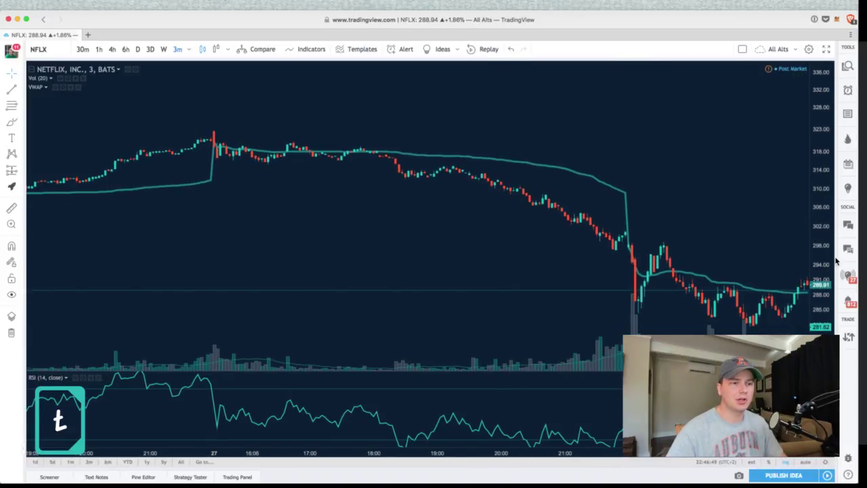
pyautogui.click(847, 66)
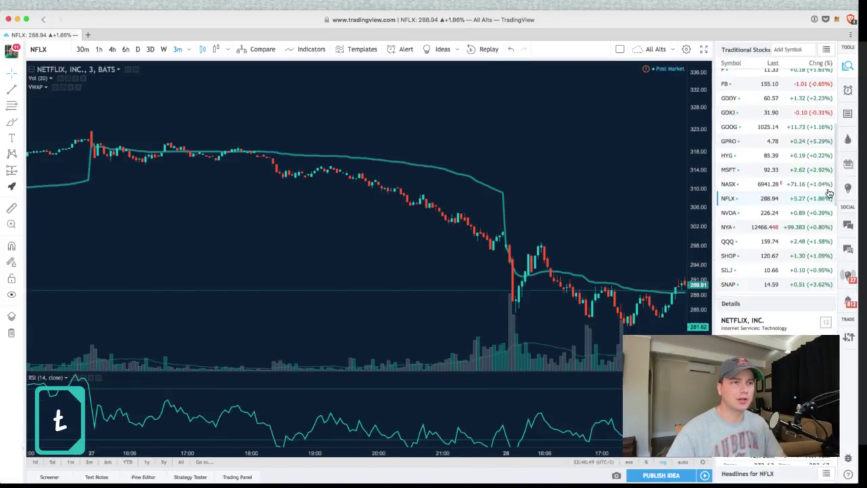
# Step: Load the Bitmex watchlist, bringing up the 3-minute XBTUSD perpetual chart
pyautogui.click(826, 49)
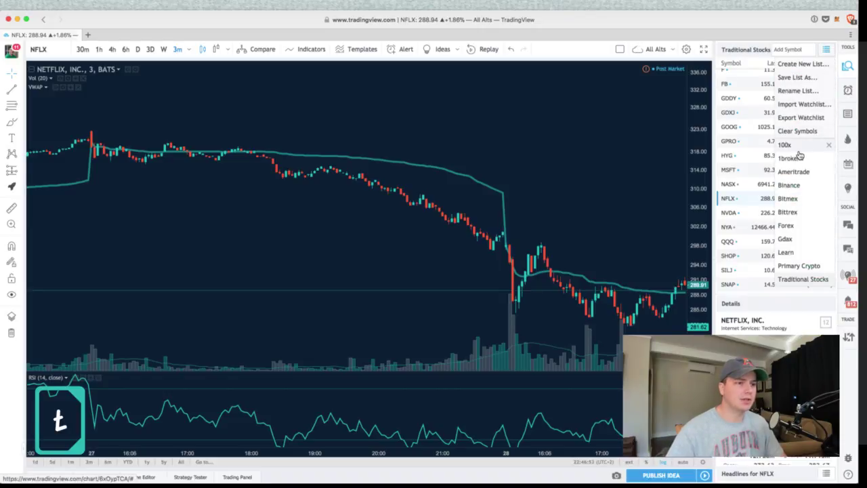
pyautogui.click(788, 198)
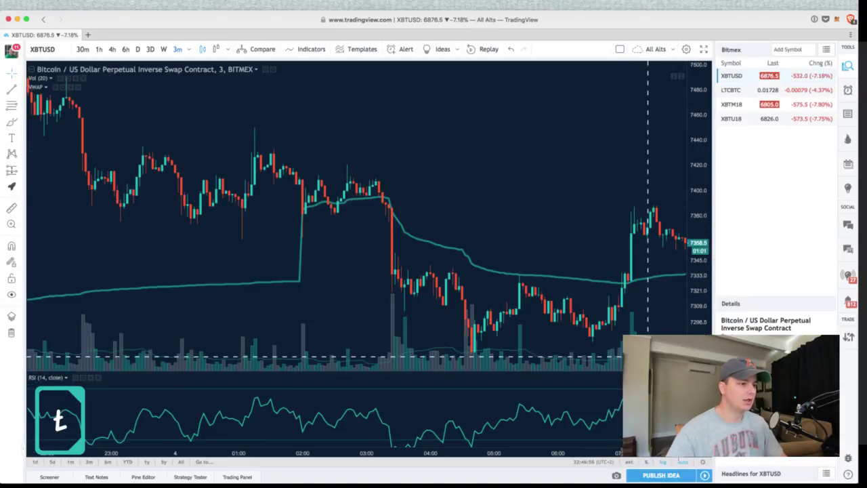
# Step: Pan, widen the price range and zoom out to bring XBTUSD's big red drop into view
pyautogui.moveTo(576, 178); pyautogui.dragTo(501, 169)
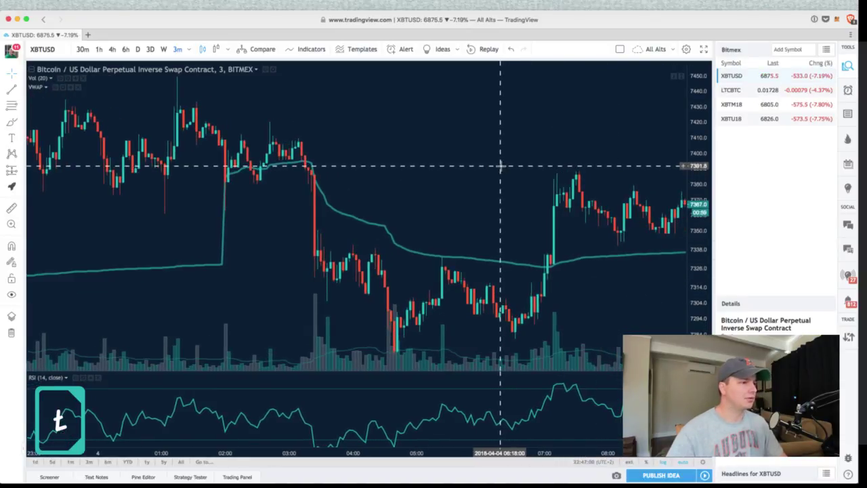
pyautogui.moveTo(695, 148); pyautogui.dragTo(705, 254)
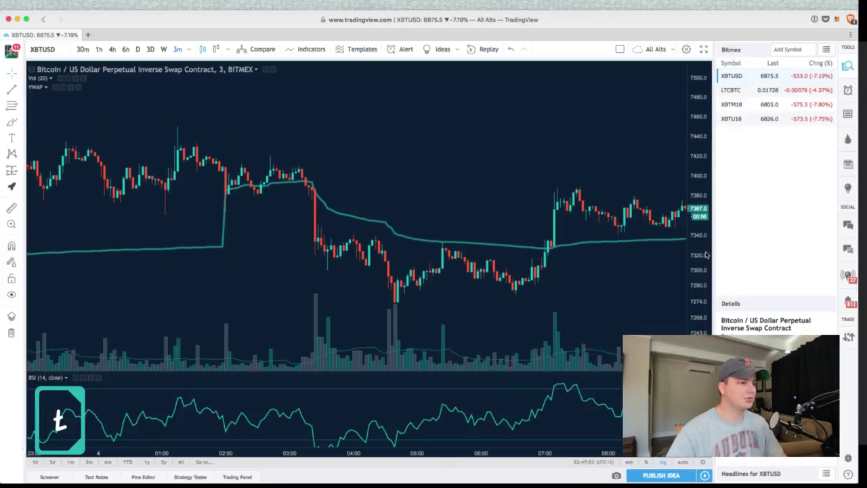
pyautogui.moveTo(586, 273); pyautogui.dragTo(551, 273)
pyautogui.moveTo(354, 452)
pyautogui.moveTo(362, 453); pyautogui.dragTo(455, 454)
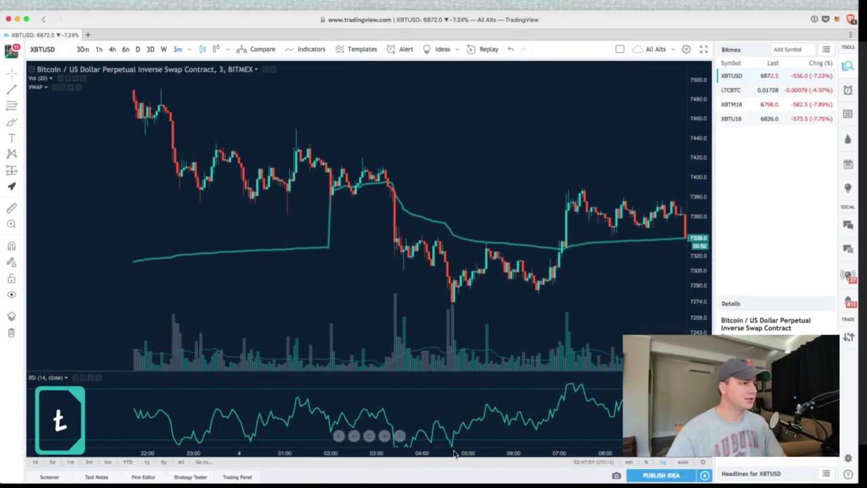
pyautogui.moveTo(621, 295); pyautogui.dragTo(463, 298)
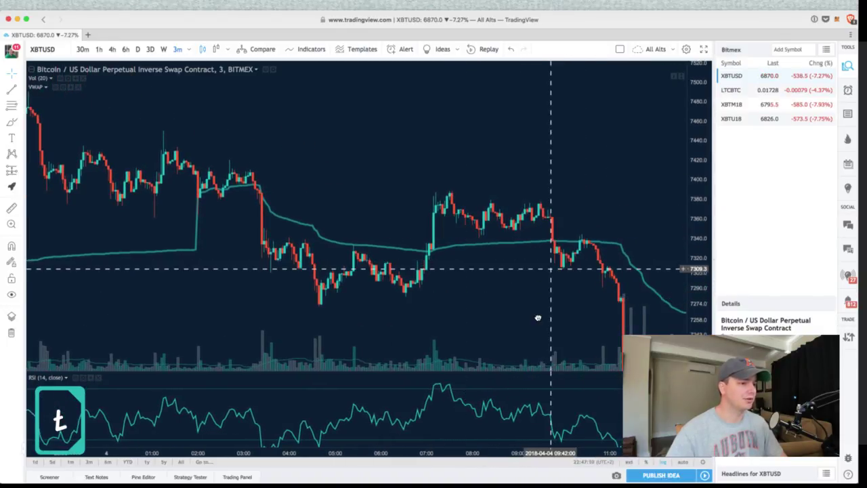
pyautogui.moveTo(538, 315); pyautogui.dragTo(322, 266)
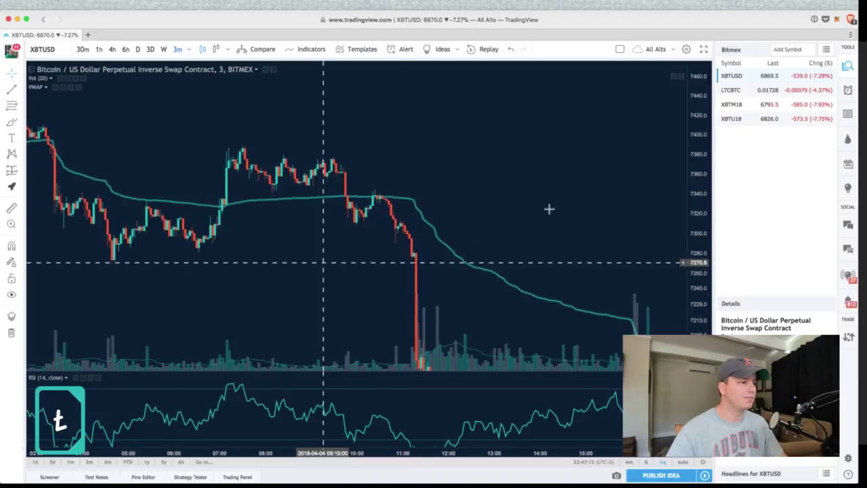
# Step: Follow the sell-off, fitting the lows and leaving empty space after the latest candle
pyautogui.moveTo(543, 199); pyautogui.dragTo(293, 155)
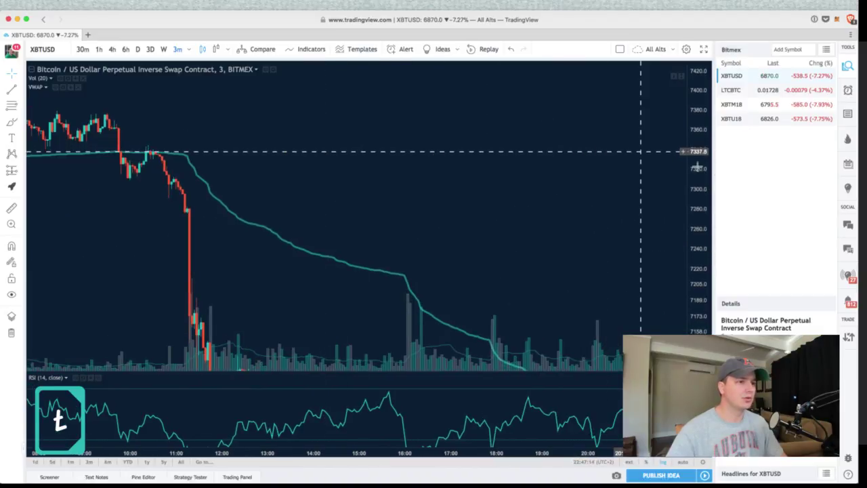
pyautogui.moveTo(700, 179); pyautogui.dragTo(540, 131)
pyautogui.moveTo(685, 176); pyautogui.dragTo(690, 238)
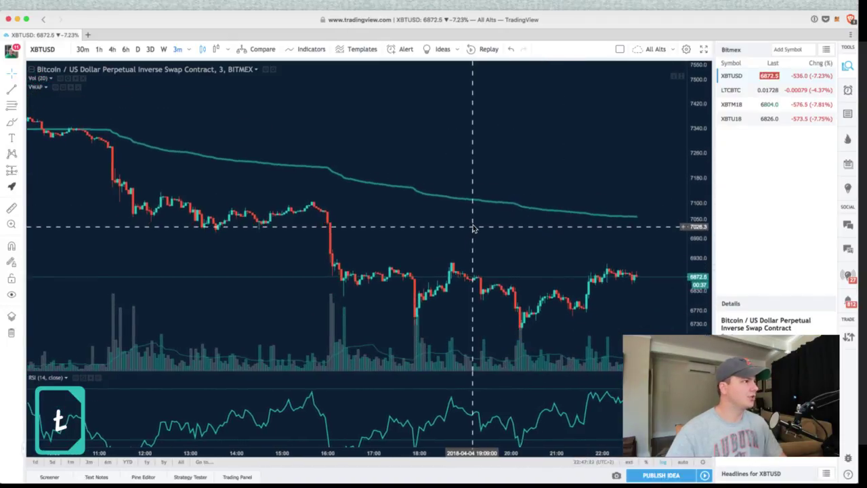
pyautogui.moveTo(254, 453); pyautogui.dragTo(422, 454)
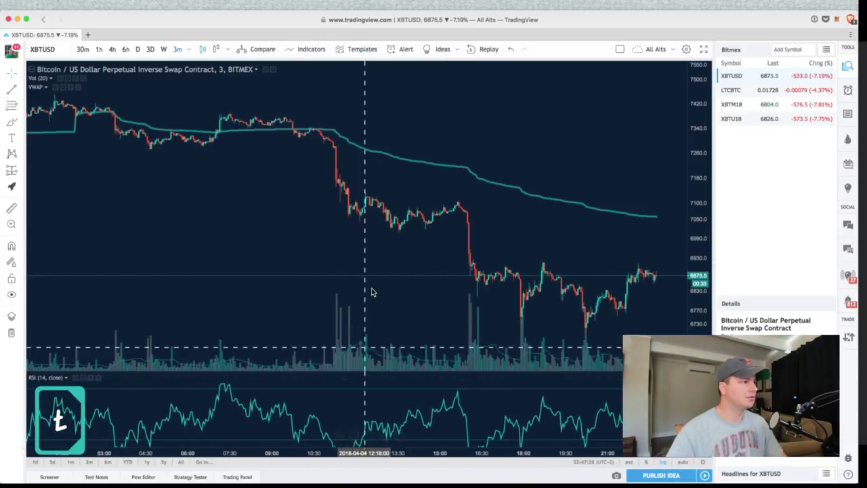
pyautogui.moveTo(387, 253); pyautogui.dragTo(293, 254)
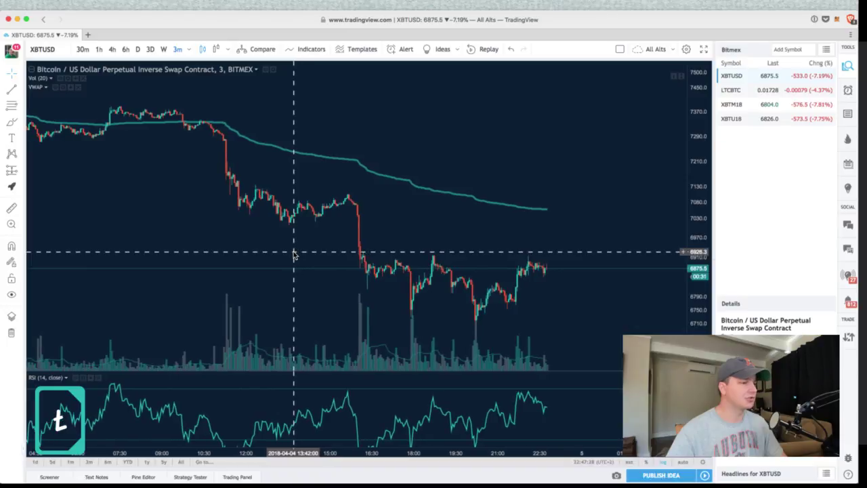
pyautogui.moveTo(696, 192); pyautogui.dragTo(695, 238)
pyautogui.moveTo(346, 285); pyautogui.dragTo(361, 285)
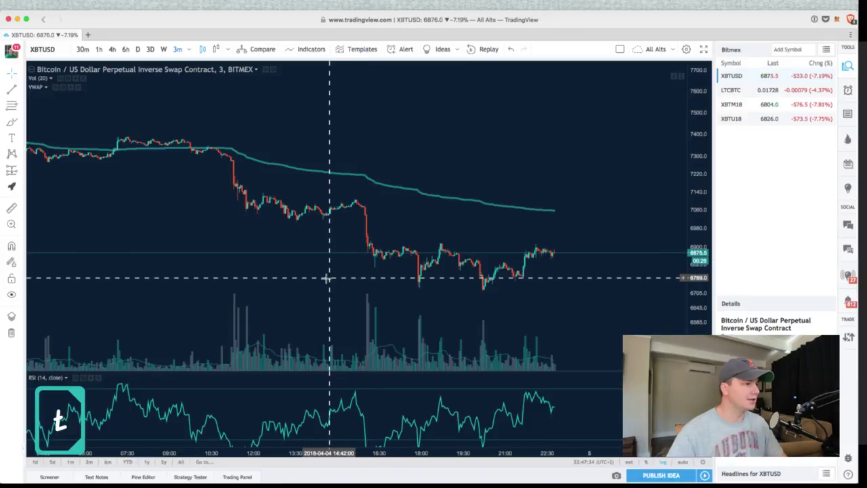